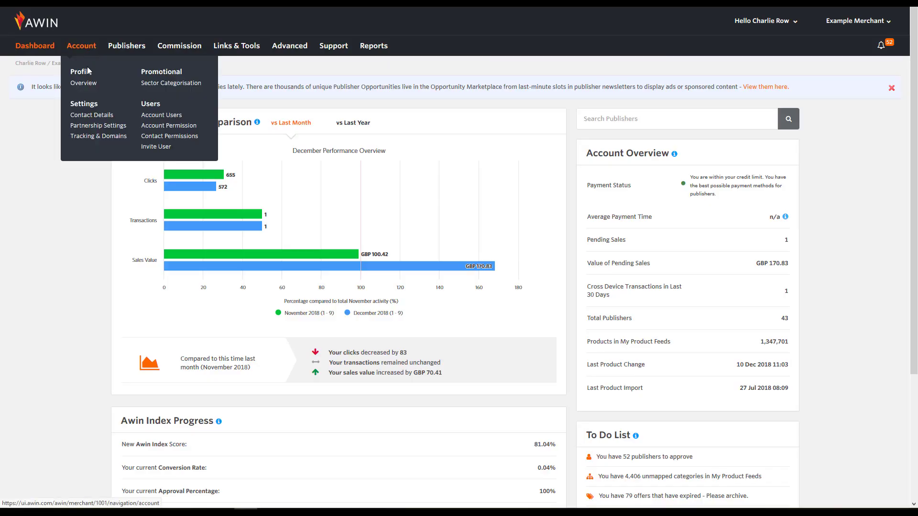
On the profile Overview, edit and save the affiliate programme description and the Summary text.
{"action": "left_click", "coordinate": [88, 87]}
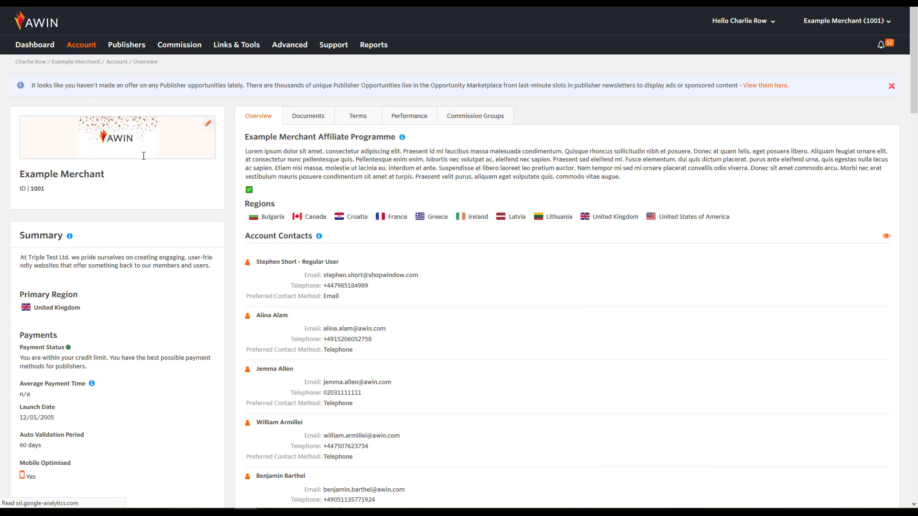
{"action": "left_click", "coordinate": [883, 153]}
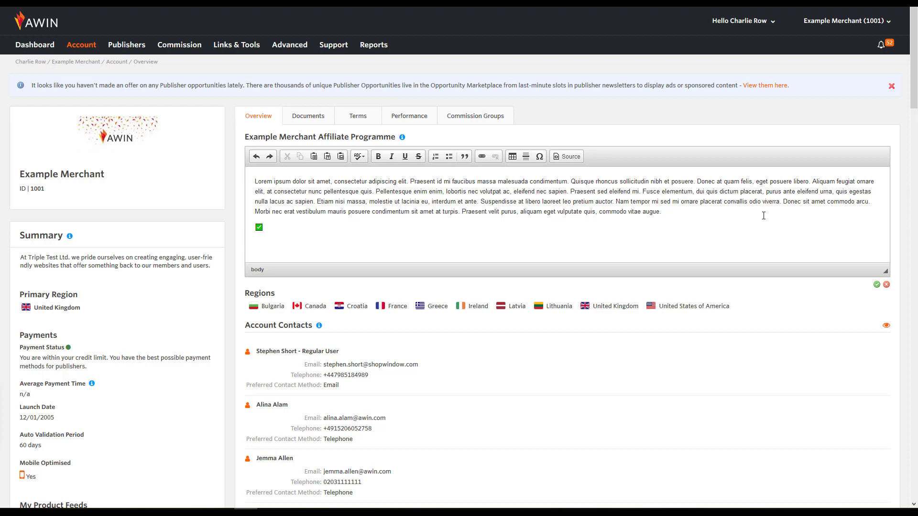
{"action": "left_click", "coordinate": [876, 285]}
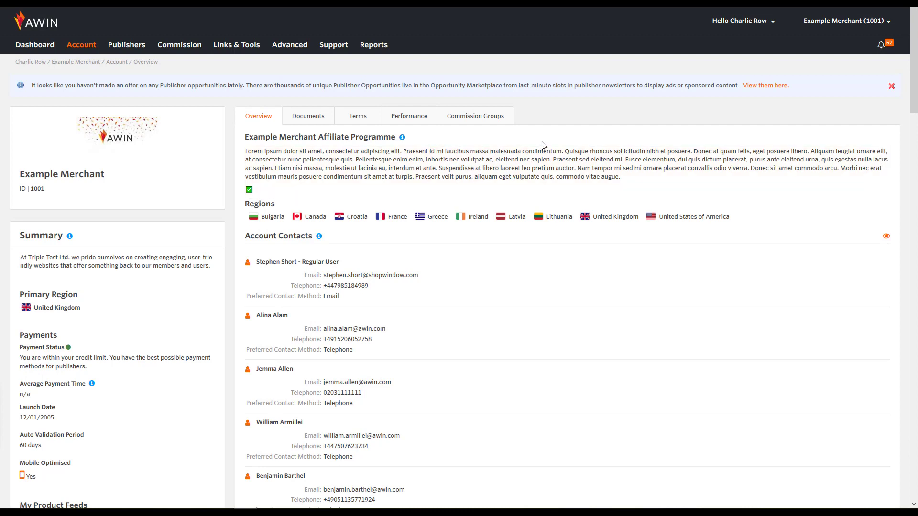
{"action": "left_click", "coordinate": [209, 258]}
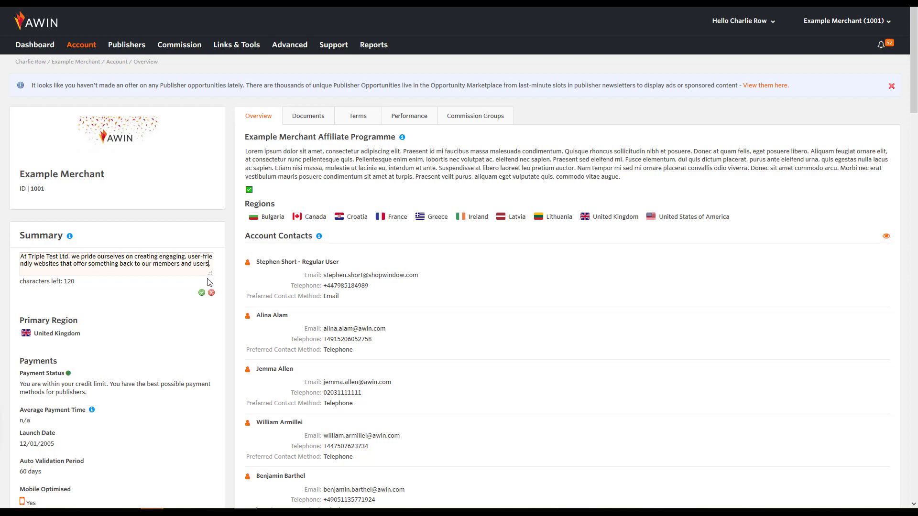
{"action": "left_click", "coordinate": [201, 292]}
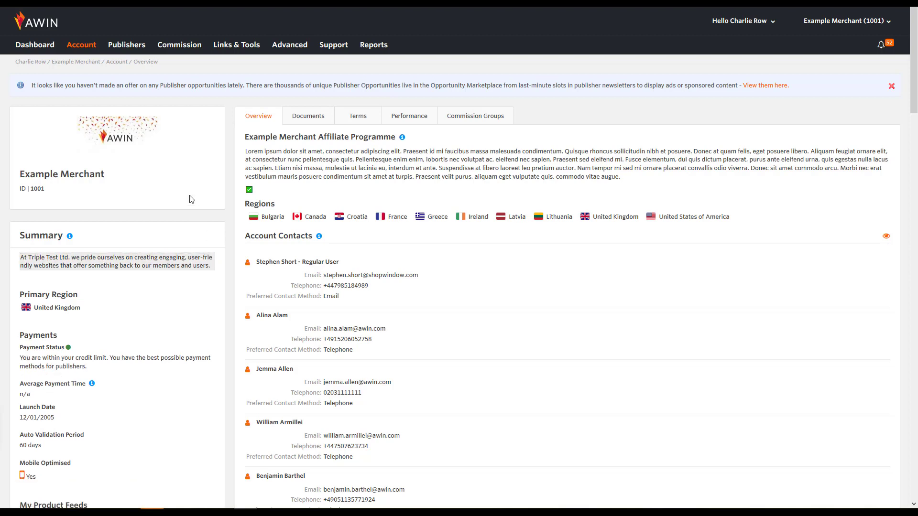
Save the profile picture unchanged, keeping the existing AWIN logo.
{"action": "left_click", "coordinate": [208, 122]}
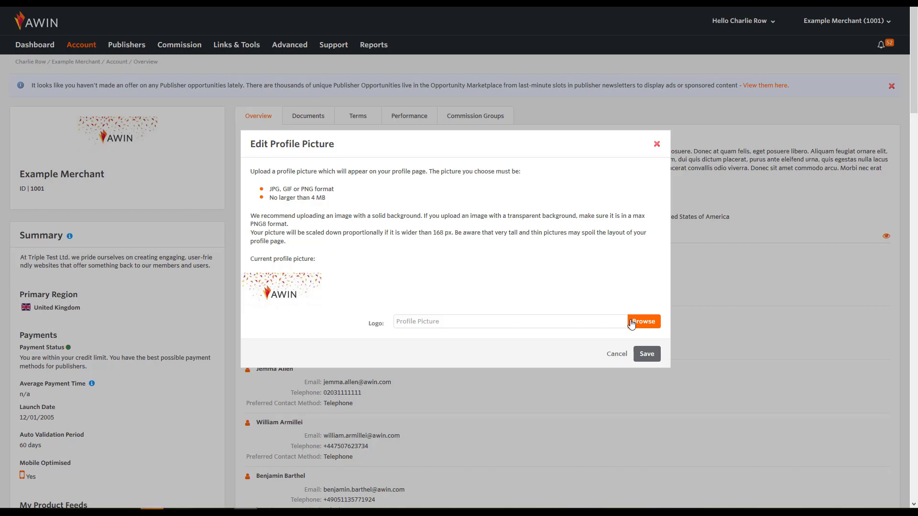
{"action": "left_click", "coordinate": [646, 354]}
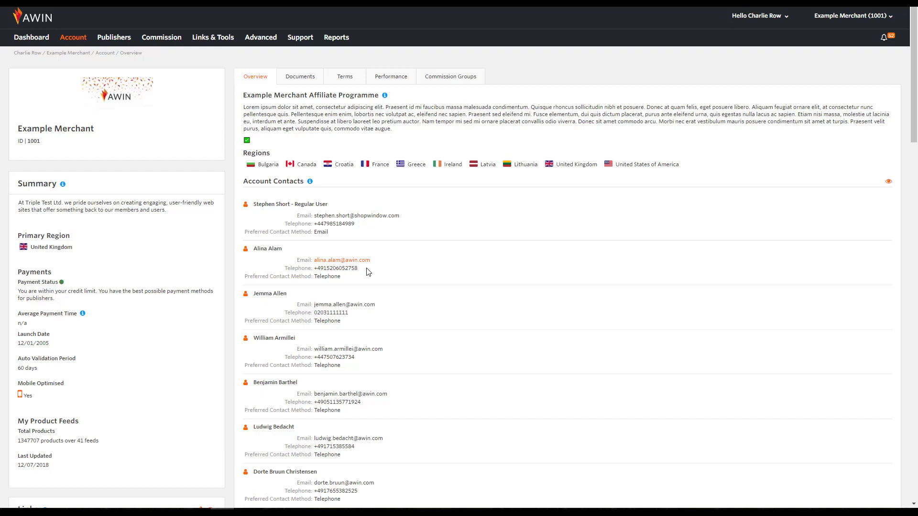
{"action": "left_click", "coordinate": [347, 74]}
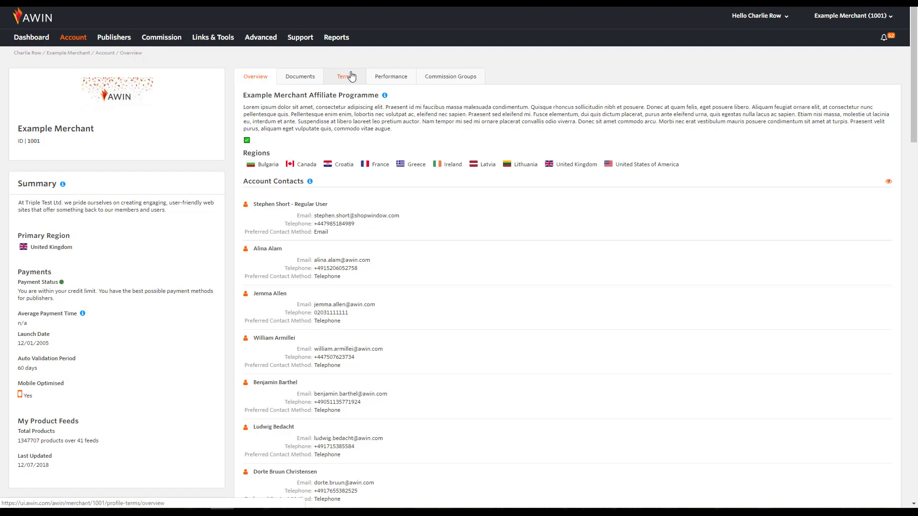
Review the General and PPC terms and conditions.
{"action": "left_click", "coordinate": [351, 77]}
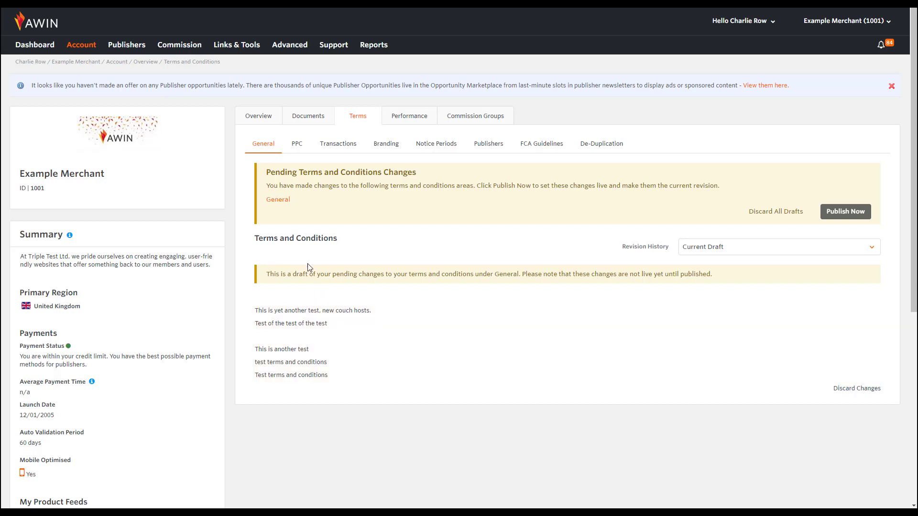
{"action": "left_click", "coordinate": [294, 147]}
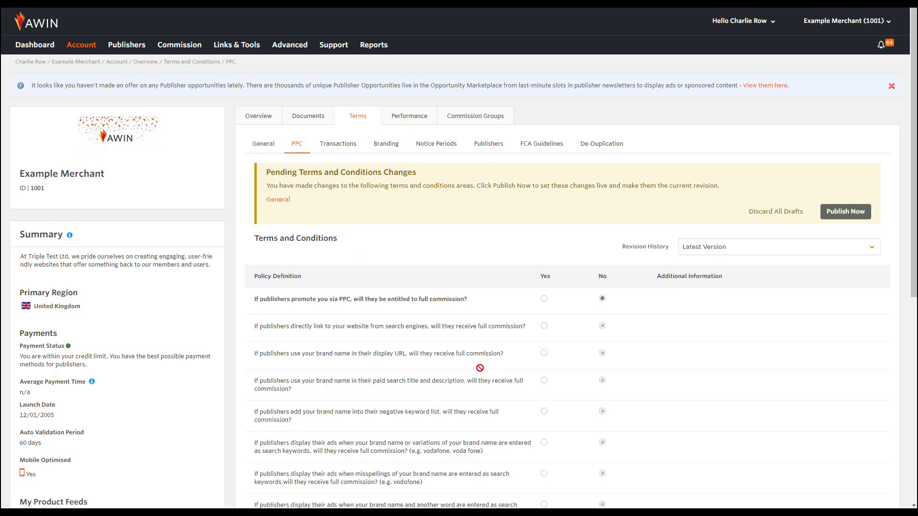
{"action": "scroll", "coordinate": [476, 358], "scroll_direction": "down", "scroll_amount": 4}
{"action": "scroll", "coordinate": [473, 353], "scroll_direction": "down", "scroll_amount": 3}
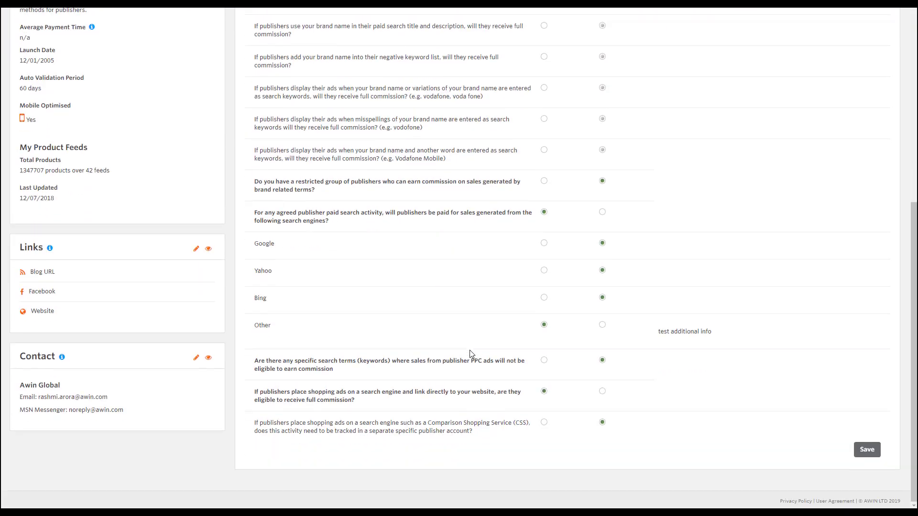
{"action": "scroll", "coordinate": [469, 350], "scroll_direction": "up", "scroll_amount": 5}
{"action": "scroll", "coordinate": [420, 203], "scroll_direction": "up", "scroll_amount": 3}
Save the Transactions terms.
{"action": "left_click", "coordinate": [344, 147]}
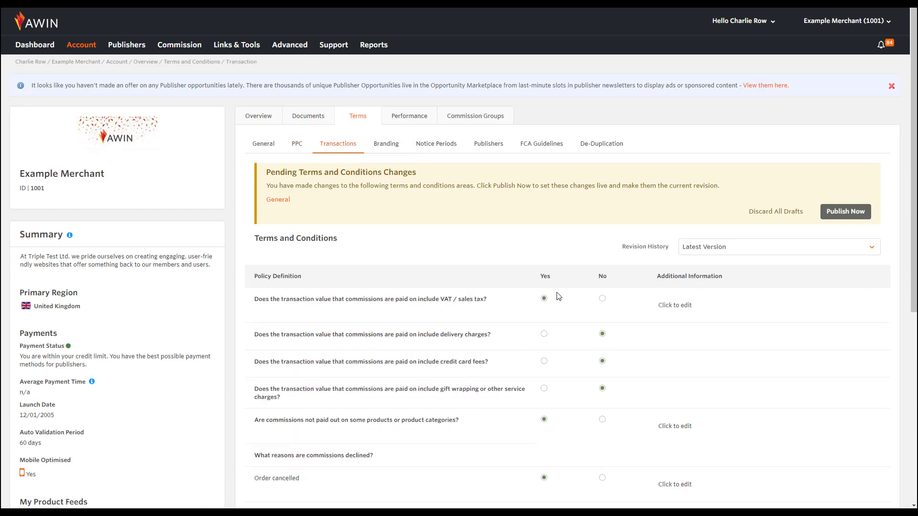
{"action": "scroll", "coordinate": [562, 297], "scroll_direction": "down", "scroll_amount": 6}
{"action": "left_click", "coordinate": [867, 384]}
Review the Branding, Notice Periods and Publishers terms, including allowed publisher promotional types.
{"action": "left_click", "coordinate": [385, 149]}
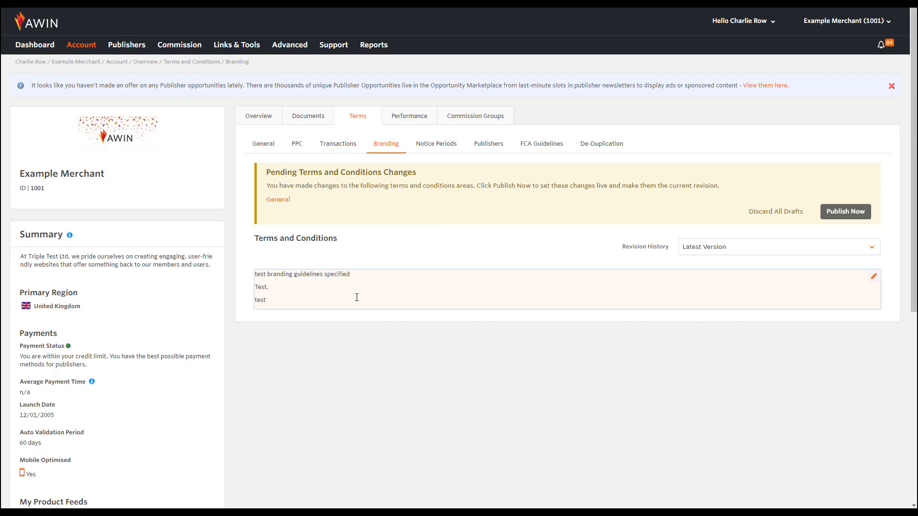
{"action": "left_click", "coordinate": [428, 147]}
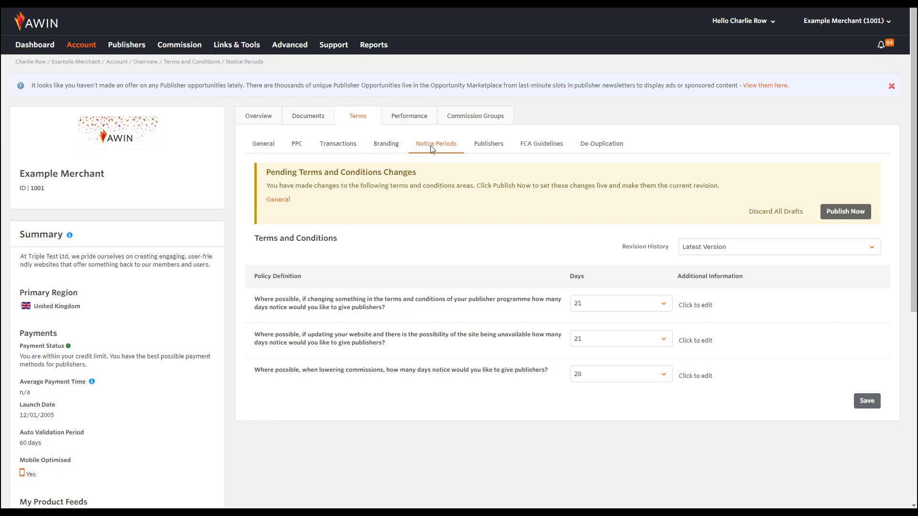
{"action": "left_click", "coordinate": [484, 145]}
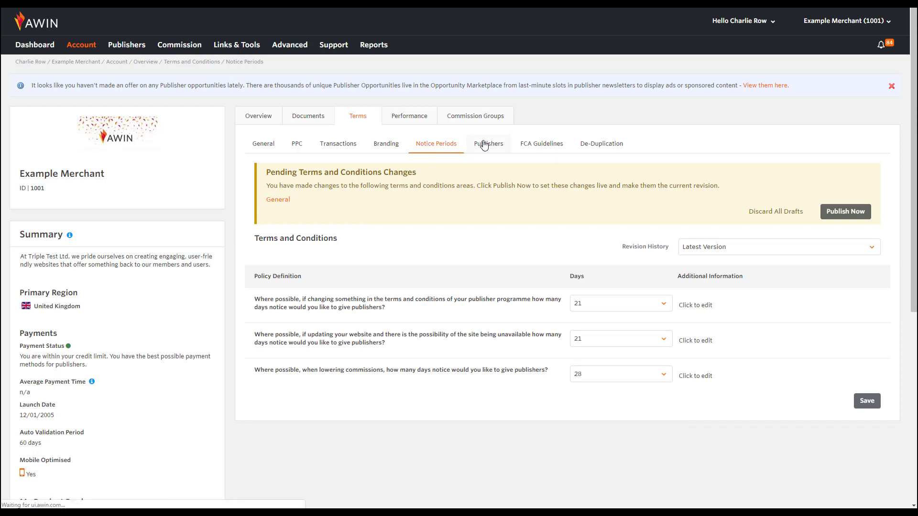
{"action": "scroll", "coordinate": [479, 198], "scroll_direction": "down", "scroll_amount": 1}
{"action": "scroll", "coordinate": [479, 199], "scroll_direction": "down", "scroll_amount": 4}
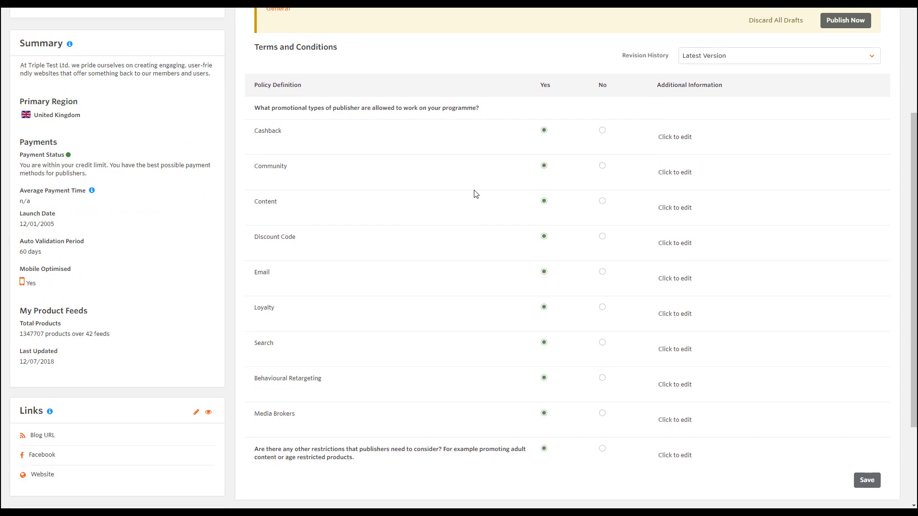
{"action": "scroll", "coordinate": [474, 194], "scroll_direction": "up", "scroll_amount": 4}
Check the FCA Guidelines and De-Duplication terms, then publish the pending General terms changes.
{"action": "left_click", "coordinate": [521, 152]}
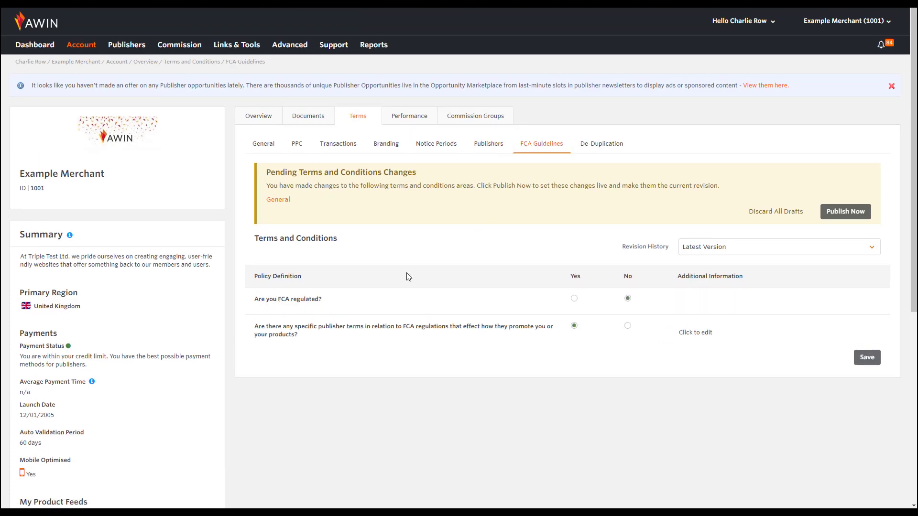
{"action": "left_click", "coordinate": [592, 149]}
{"action": "left_click", "coordinate": [584, 149]}
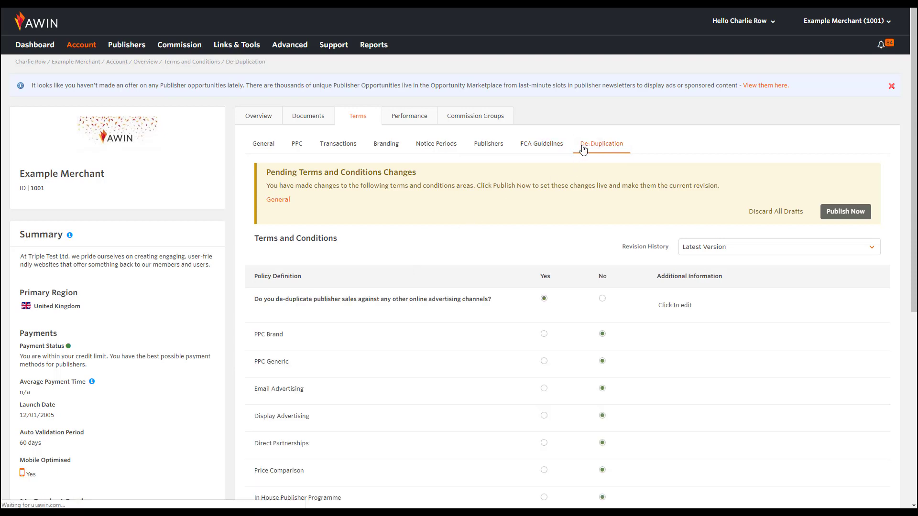
{"action": "scroll", "coordinate": [456, 315], "scroll_direction": "down", "scroll_amount": 3}
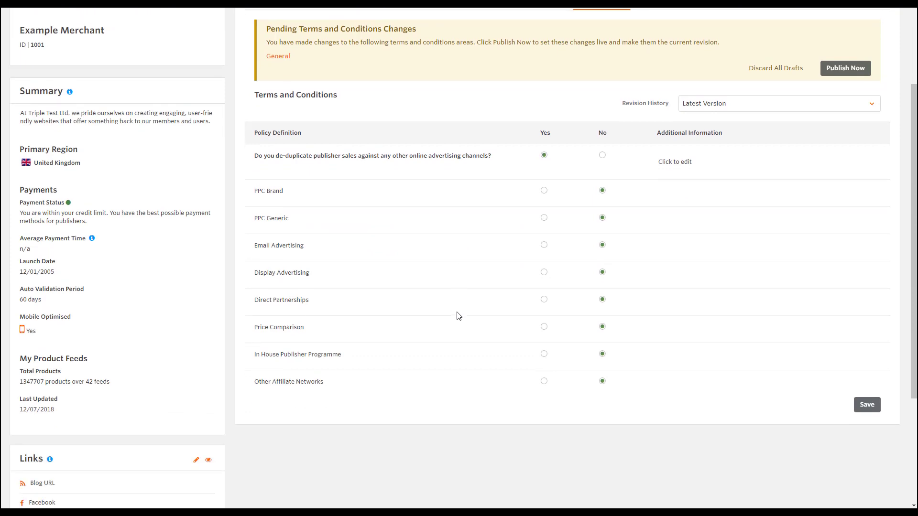
{"action": "scroll", "coordinate": [457, 316], "scroll_direction": "up", "scroll_amount": 3}
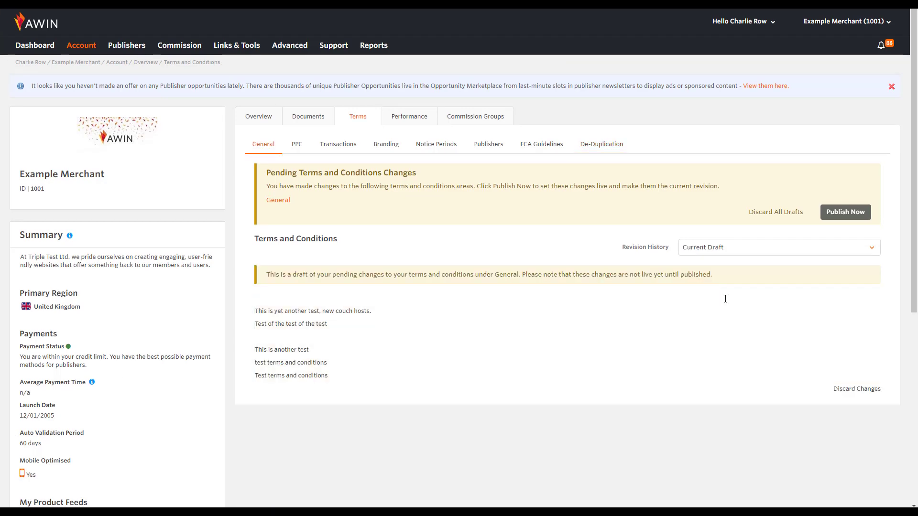
{"action": "left_click", "coordinate": [836, 214]}
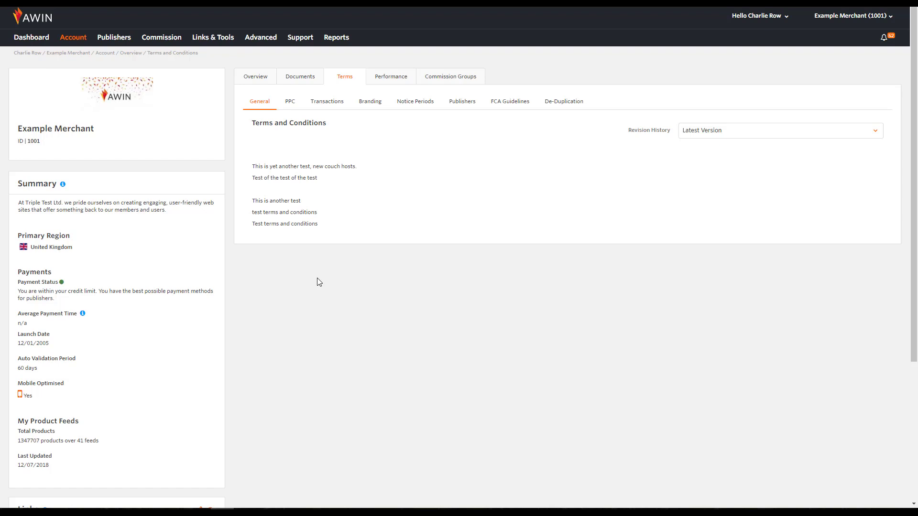
Add Mortgages and Personal Banking to the sectors, keeping Loans primary, and save.
{"action": "mouse_move", "coordinate": [68, 43]}
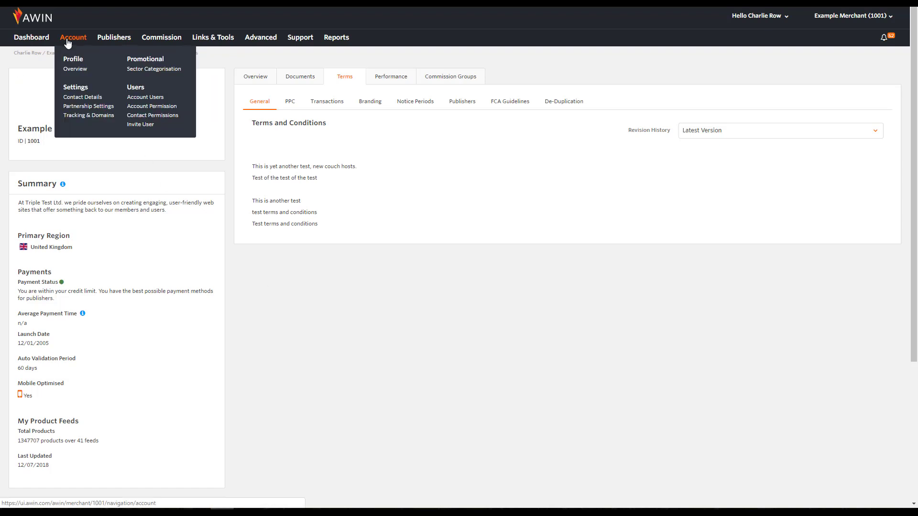
{"action": "left_click", "coordinate": [136, 71]}
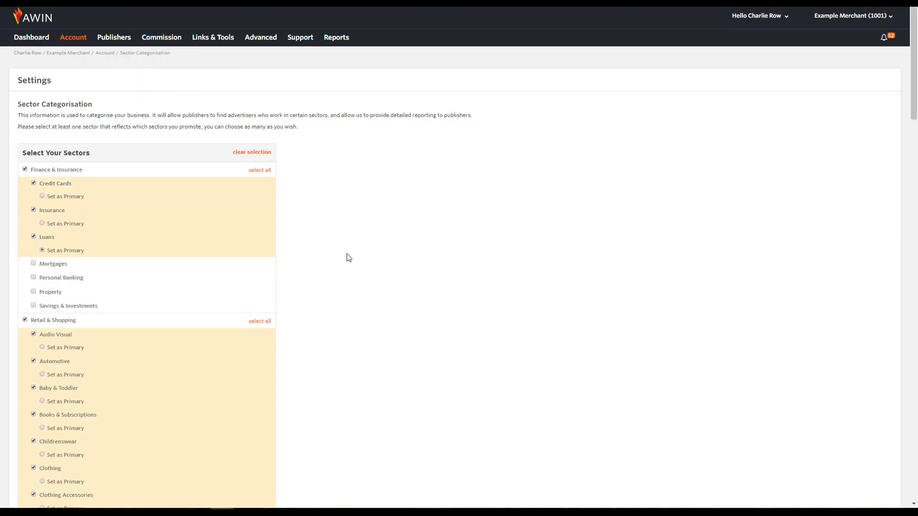
{"action": "left_click", "coordinate": [34, 264]}
{"action": "left_click", "coordinate": [34, 290]}
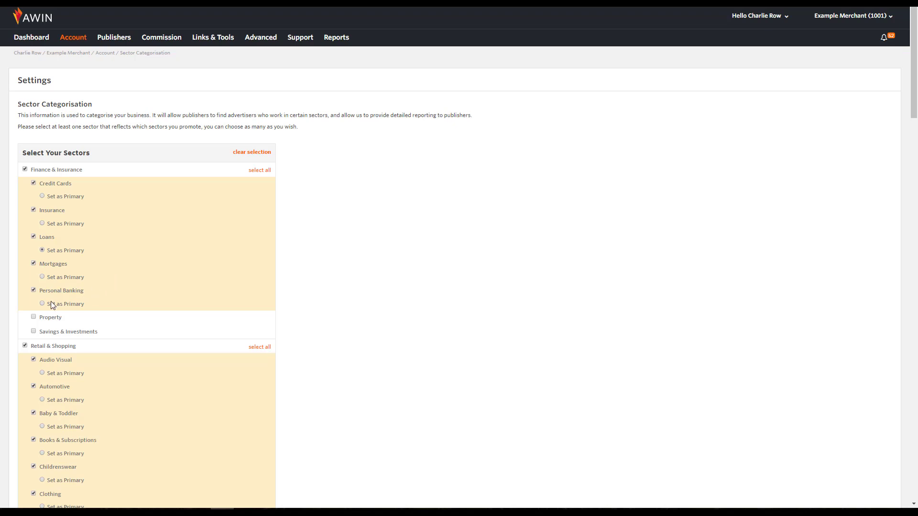
{"action": "scroll", "coordinate": [357, 299], "scroll_direction": "down", "scroll_amount": 15}
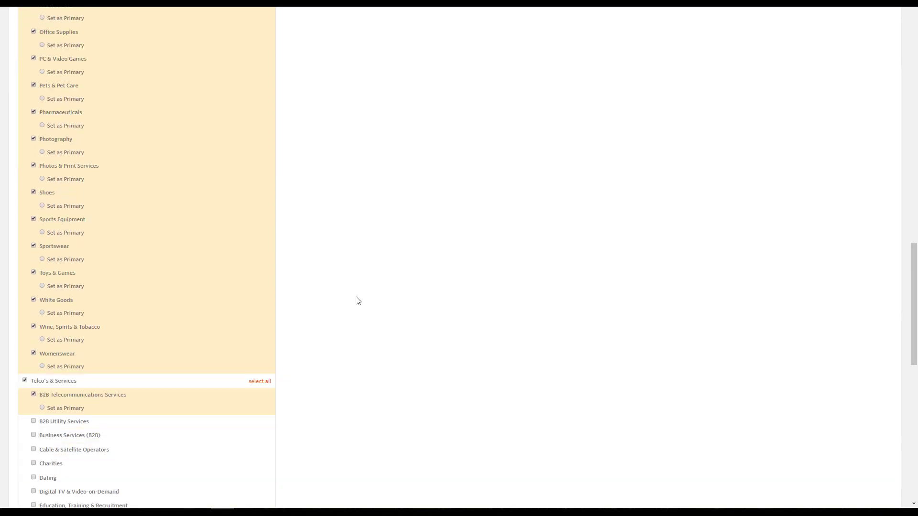
{"action": "scroll", "coordinate": [356, 301], "scroll_direction": "down", "scroll_amount": 12}
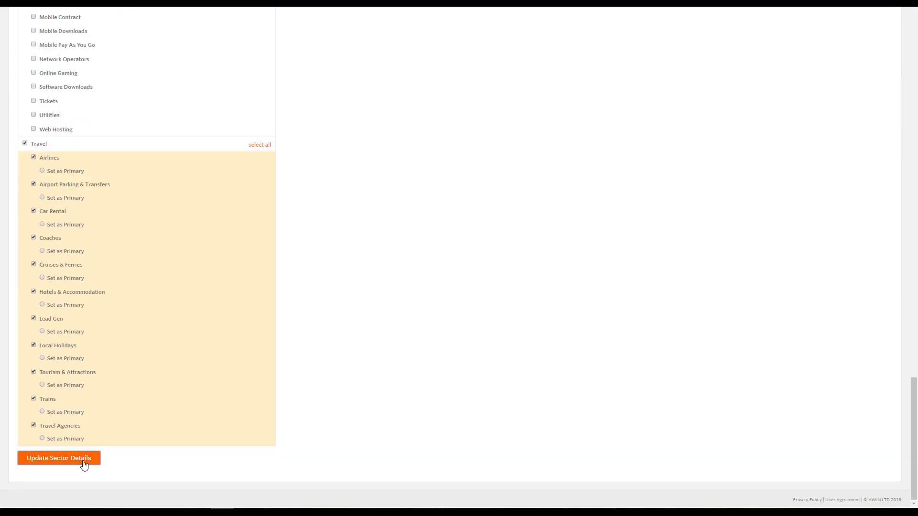
{"action": "left_click", "coordinate": [84, 463]}
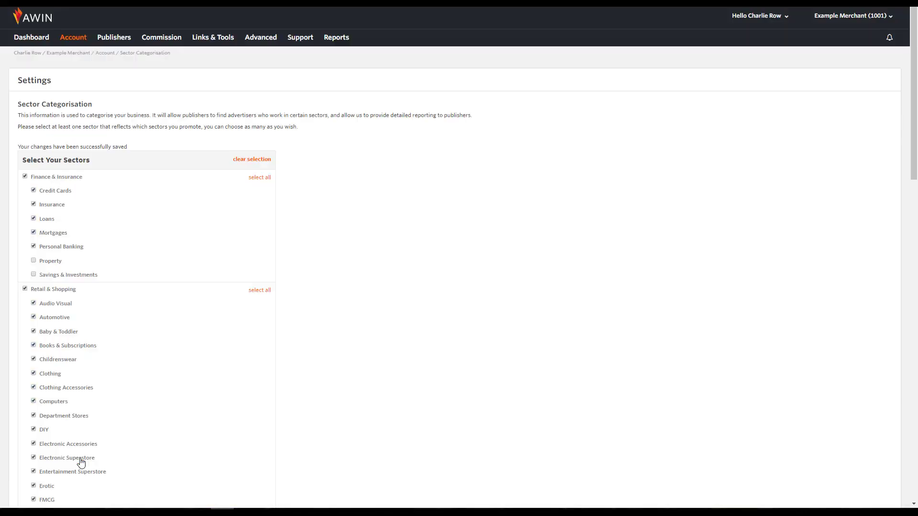